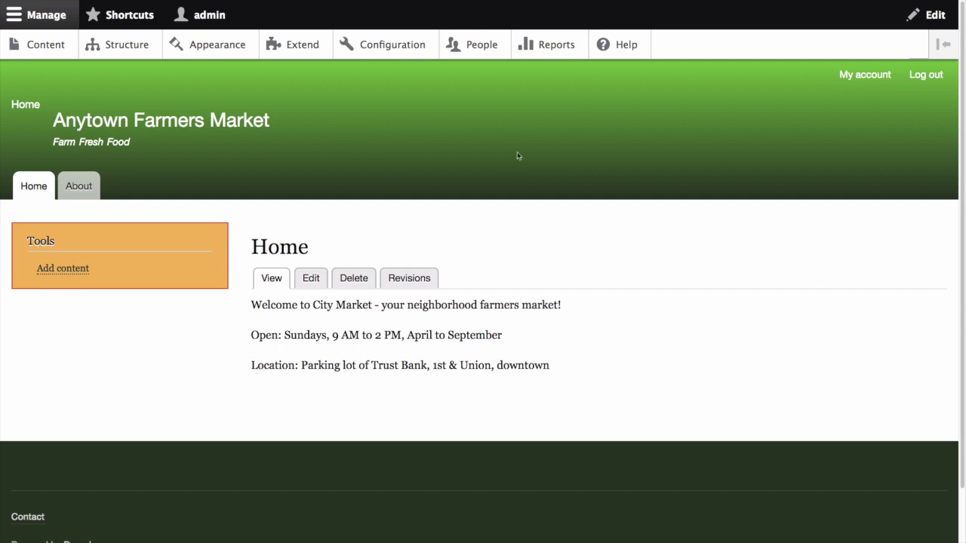
Open the Vendor role's Edit permissions page from People > Roles
click(474, 48)
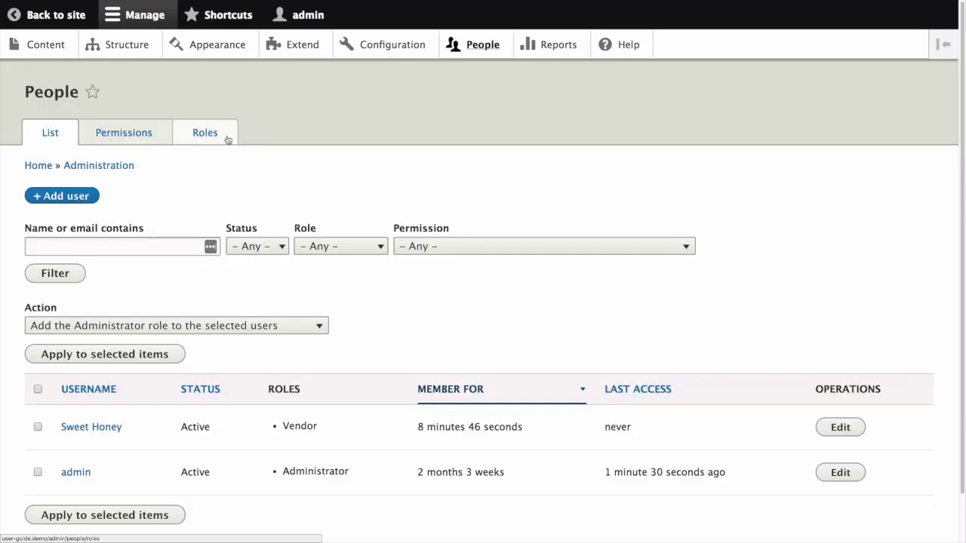
click(205, 133)
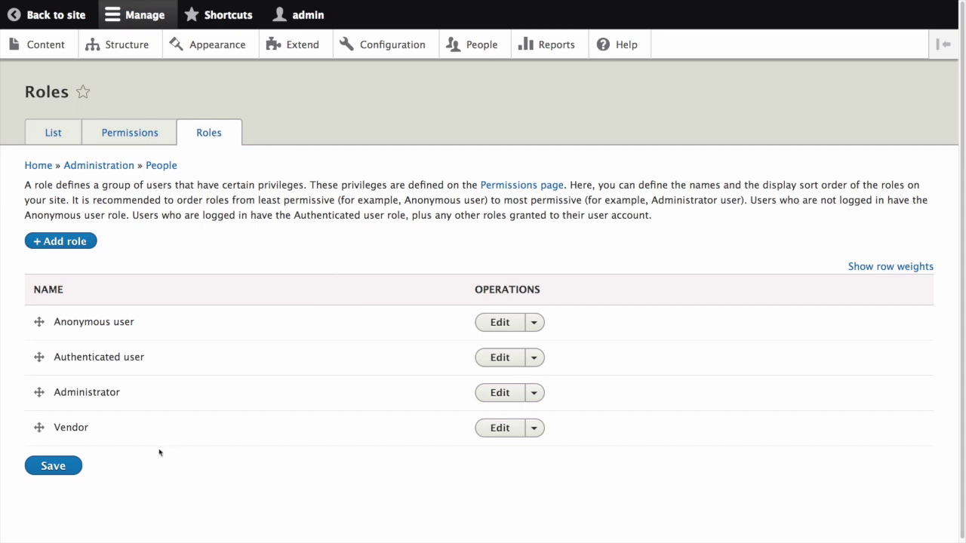
click(534, 429)
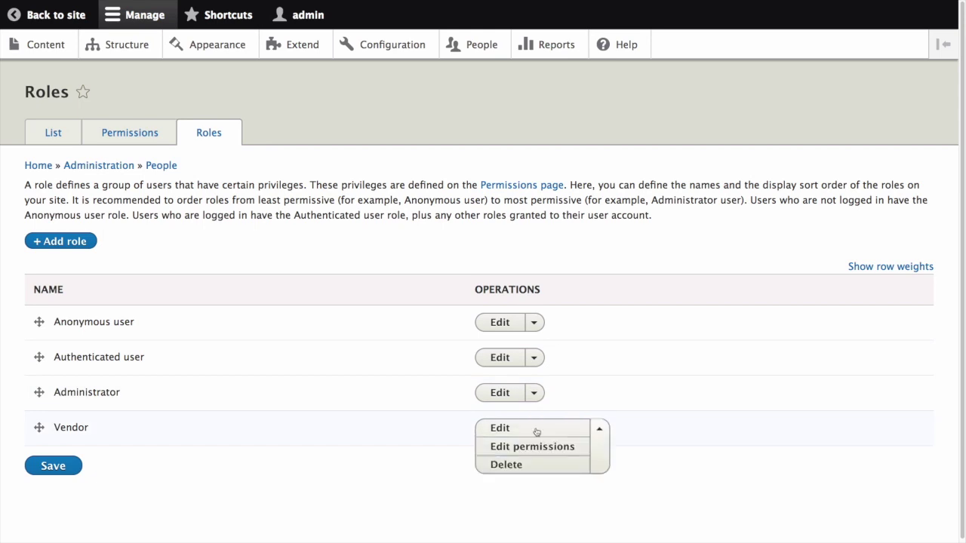
click(530, 447)
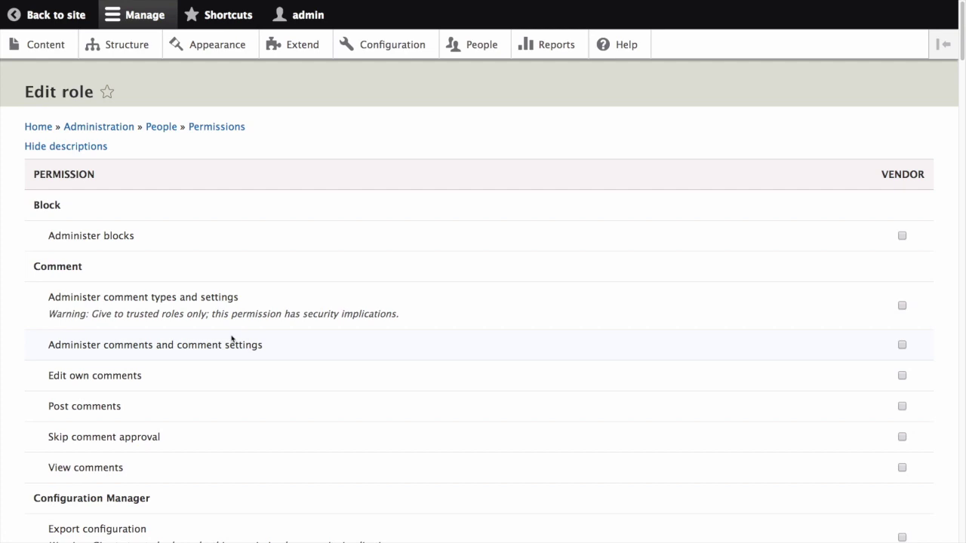
Grant the Vendor role personal contact forms and the Restricted HTML text format
scroll(232, 338, down, 5)
scroll(232, 339, down, 10)
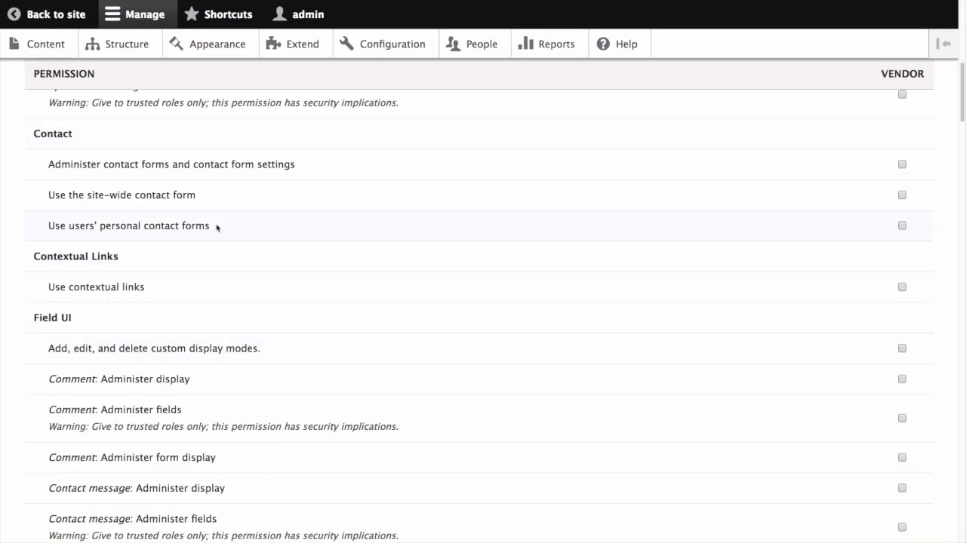
click(902, 226)
scroll(416, 315, down, 8)
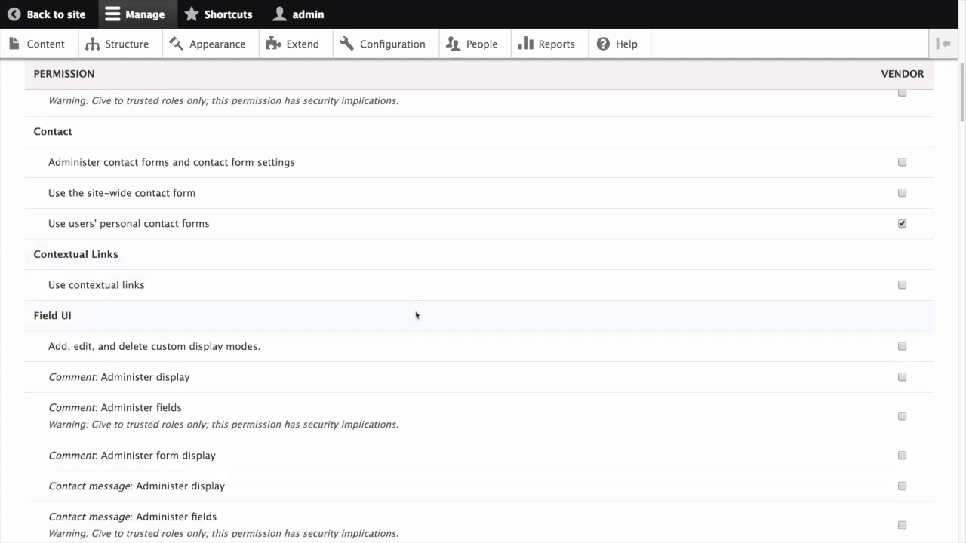
scroll(416, 315, down, 10)
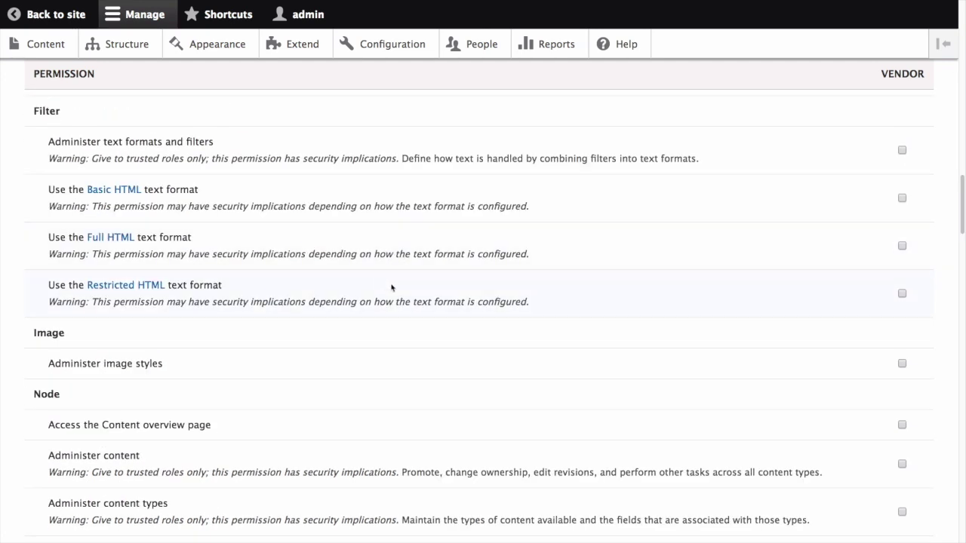
click(902, 293)
Grant Vendor Recipe: Create new content, Recipe: Edit own content and Vendor: Delete own content
scroll(319, 360, down, 5)
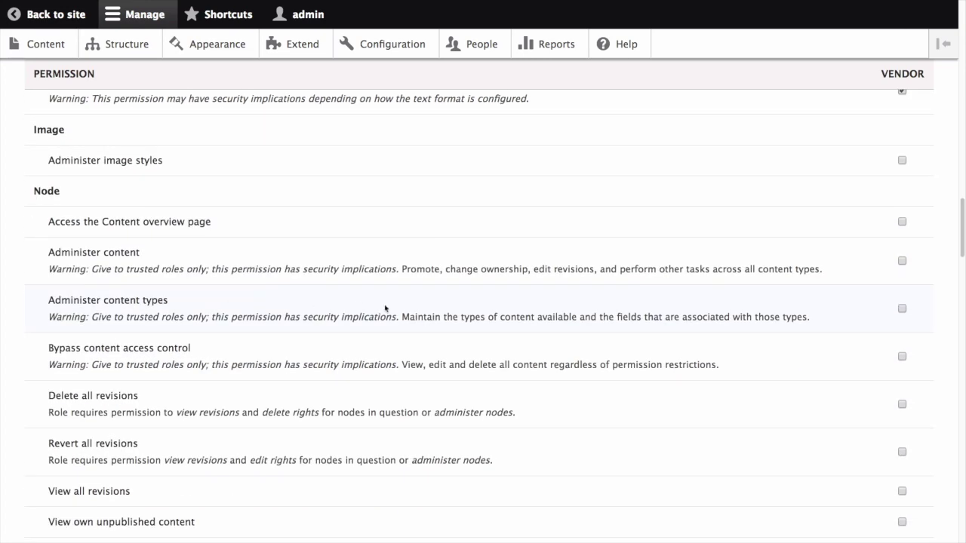
scroll(377, 345, down, 20)
click(902, 324)
scroll(522, 364, down, 2)
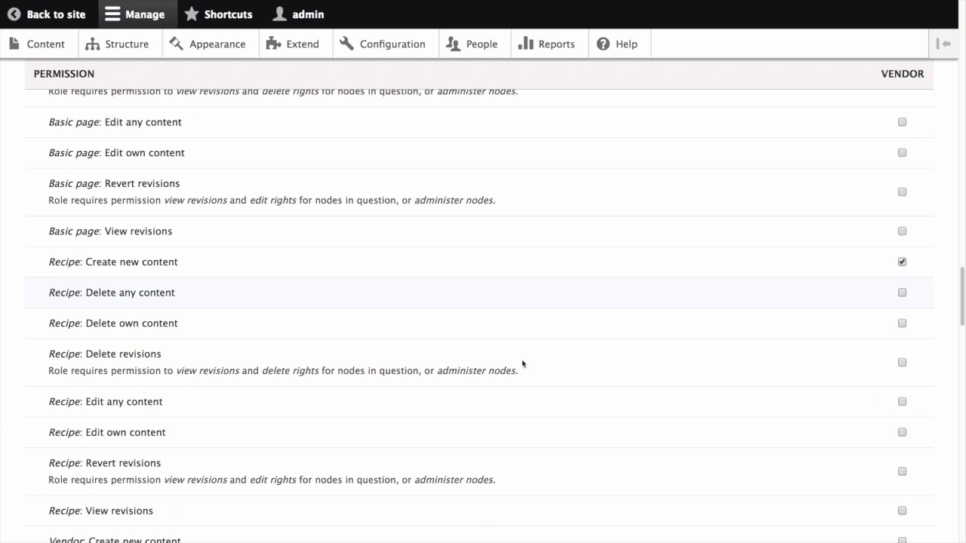
scroll(522, 364, down, 1)
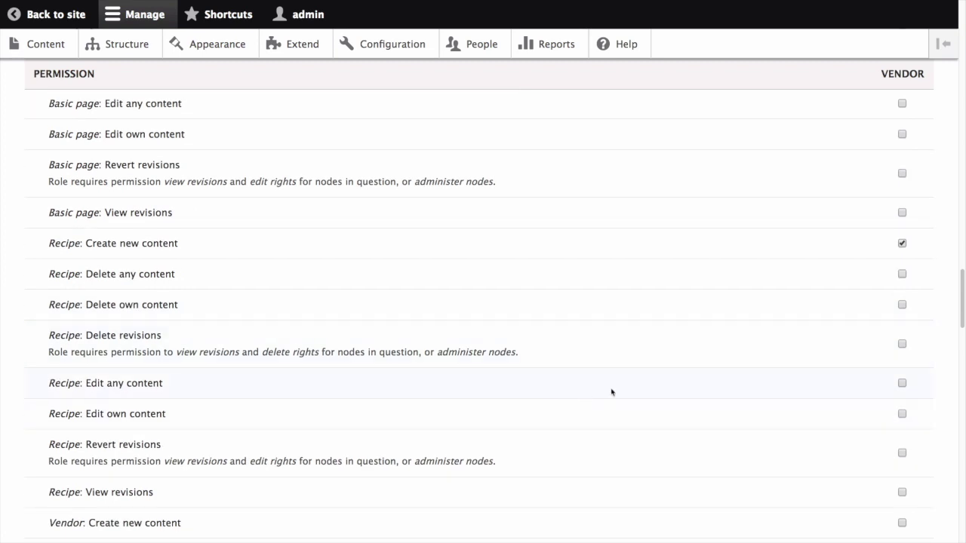
click(617, 416)
scroll(664, 436, down, 3)
scroll(664, 436, down, 1)
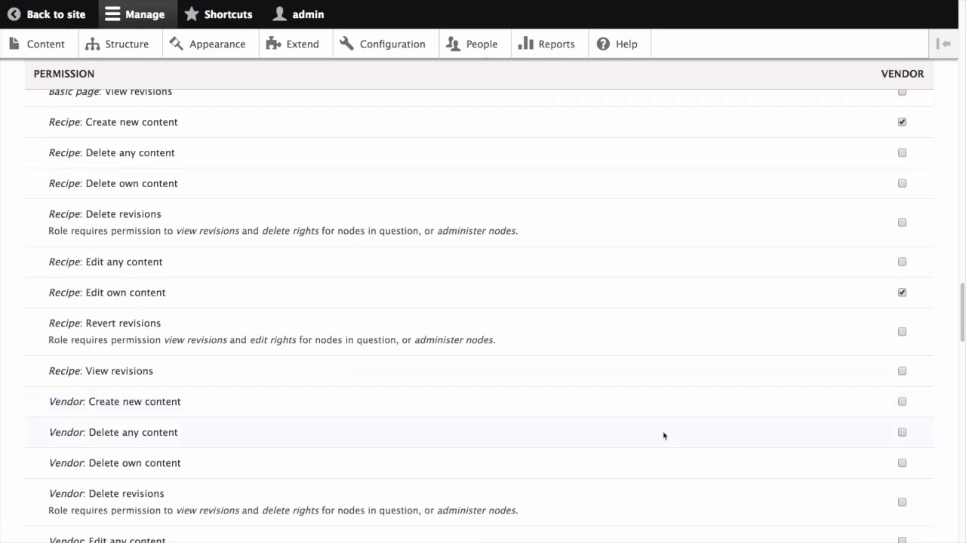
click(903, 463)
Grant Vendor: Edit own content and Access in-place editing, then save the permissions
scroll(267, 438, down, 1)
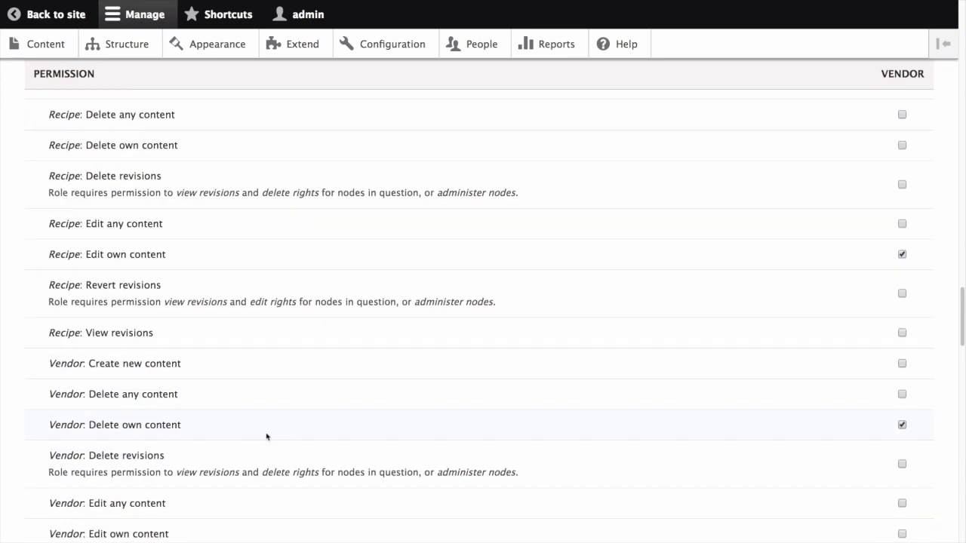
scroll(267, 436, down, 5)
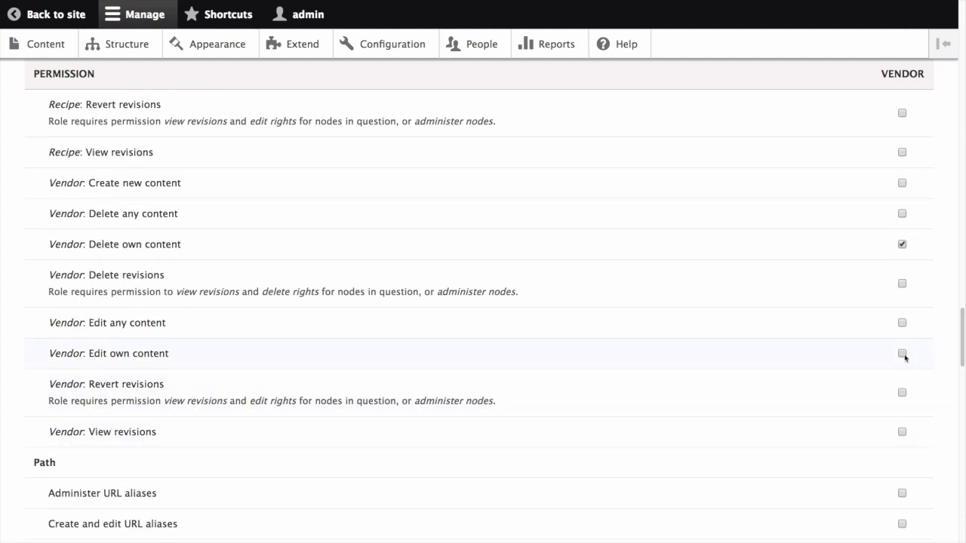
click(903, 353)
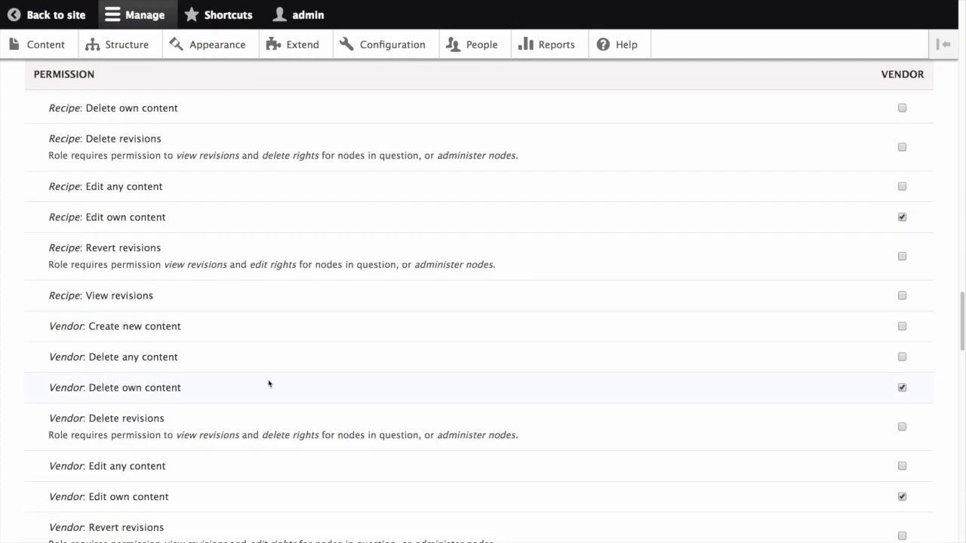
scroll(271, 387, down, 9)
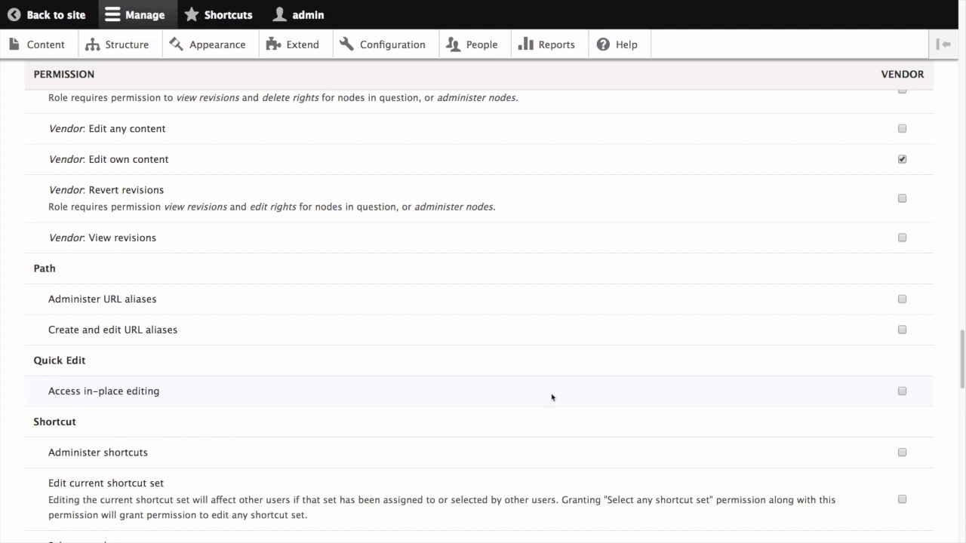
click(902, 392)
scroll(305, 412, down, 20)
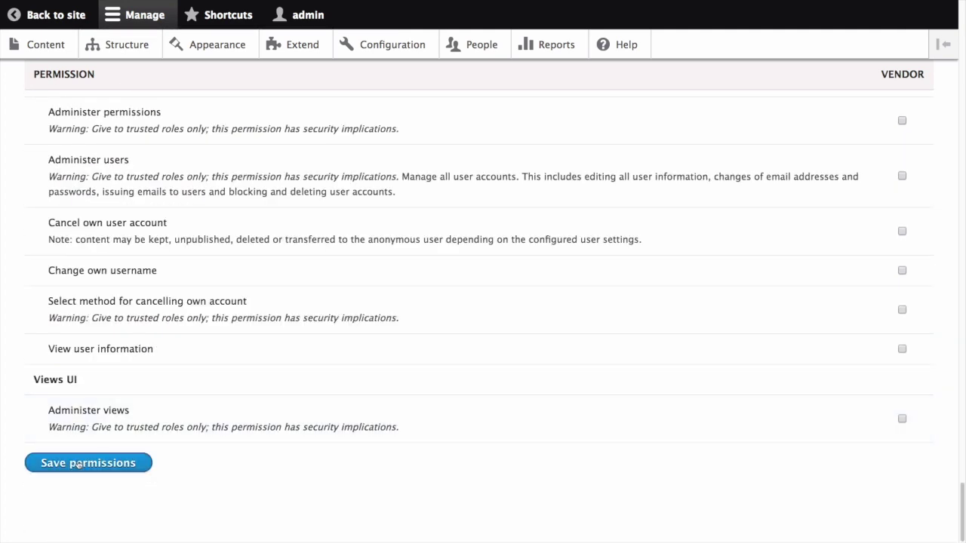
click(79, 464)
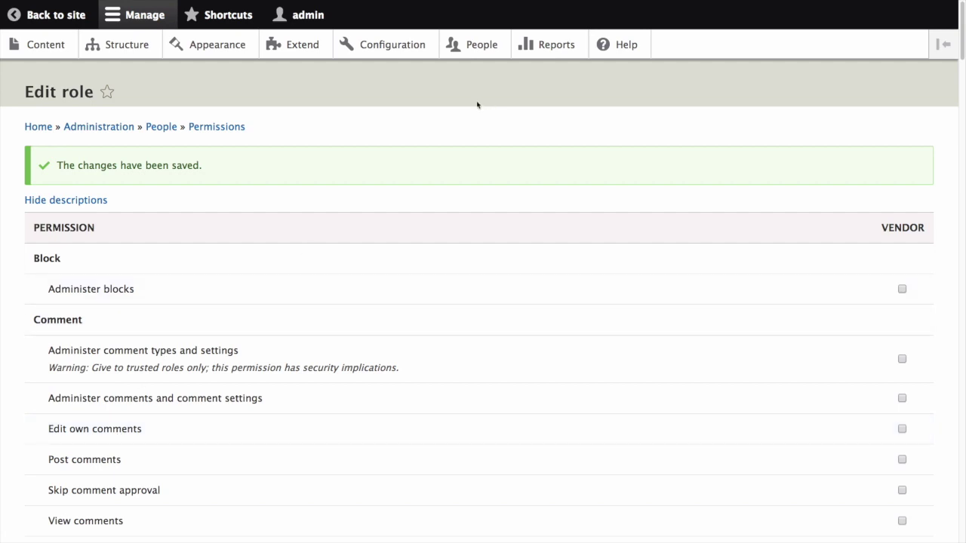
Log out of the administrator account and log in as the vendor user
click(100, 19)
click(934, 69)
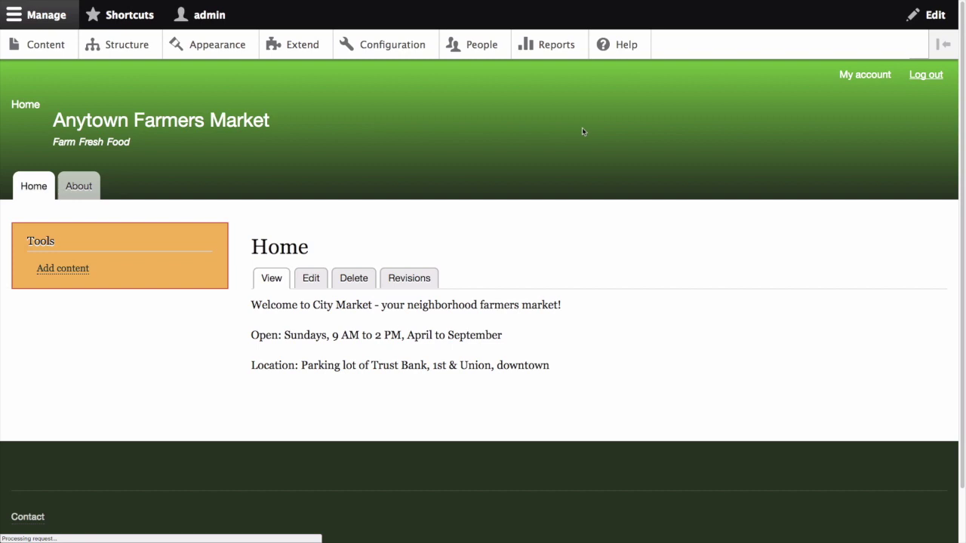
text(Sweet Honey)
key(Tab)
text(pass)
click(290, 406)
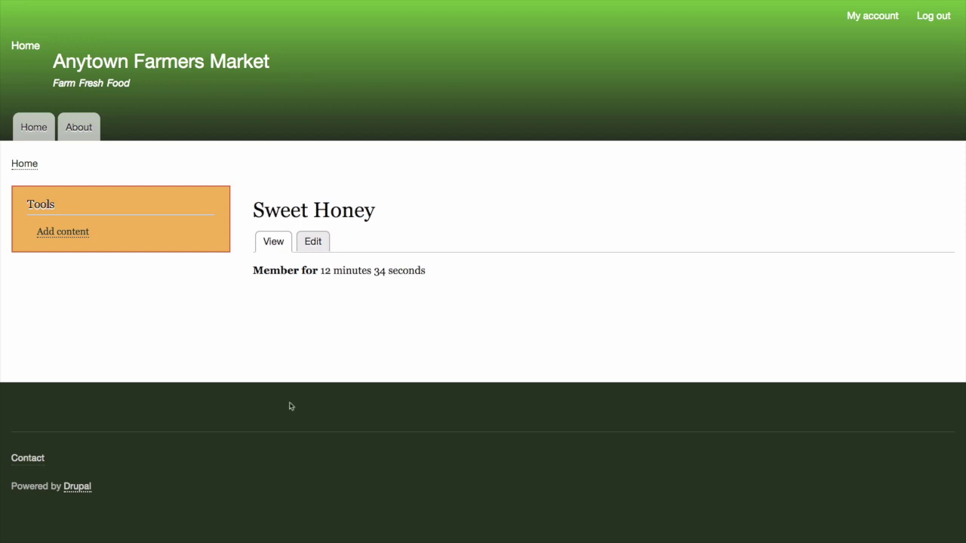
Start a new Recipe and keep its Body text format as Restricted HTML
click(218, 237)
scroll(226, 326, down, 3)
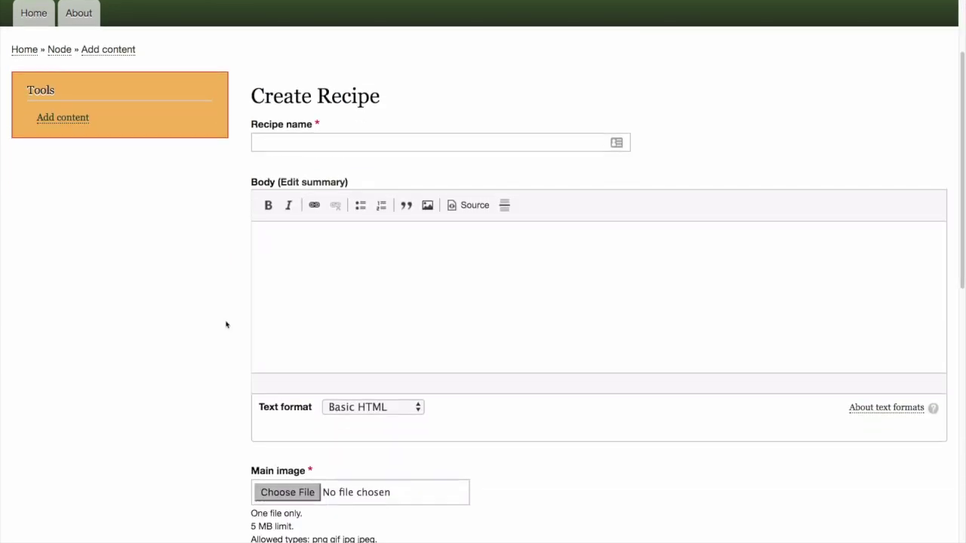
click(365, 409)
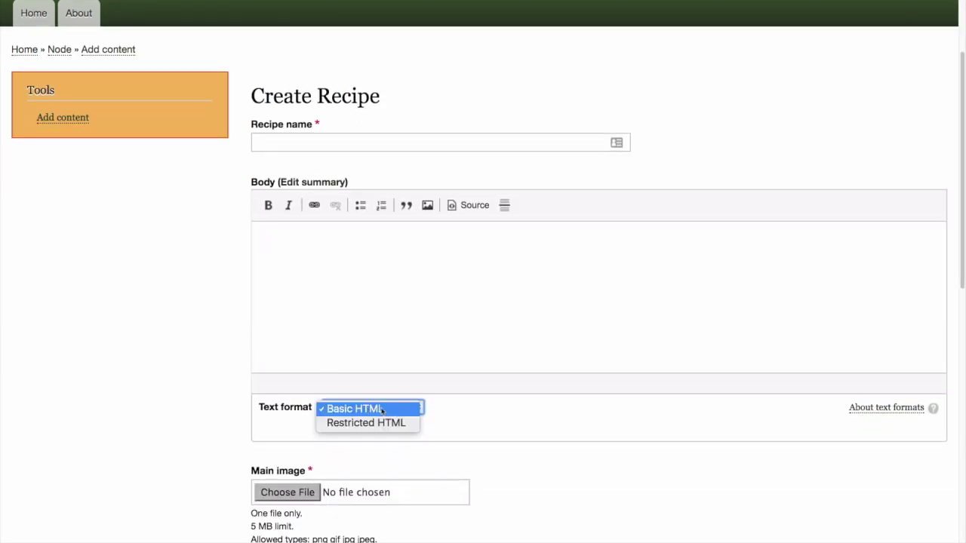
click(390, 425)
click(396, 344)
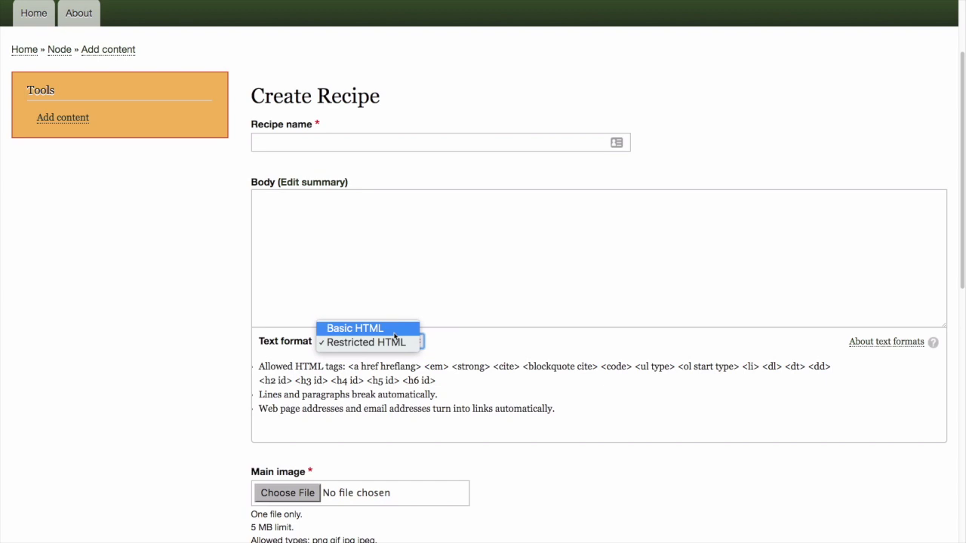
key(Escape)
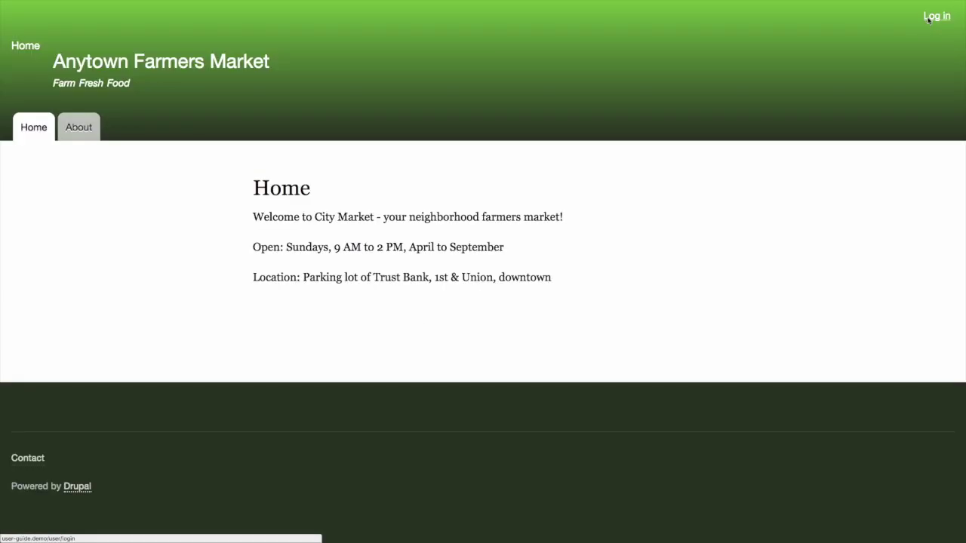
Log back in as admin with the account password
click(929, 19)
text(admin)
key(Tab)
text(pas)
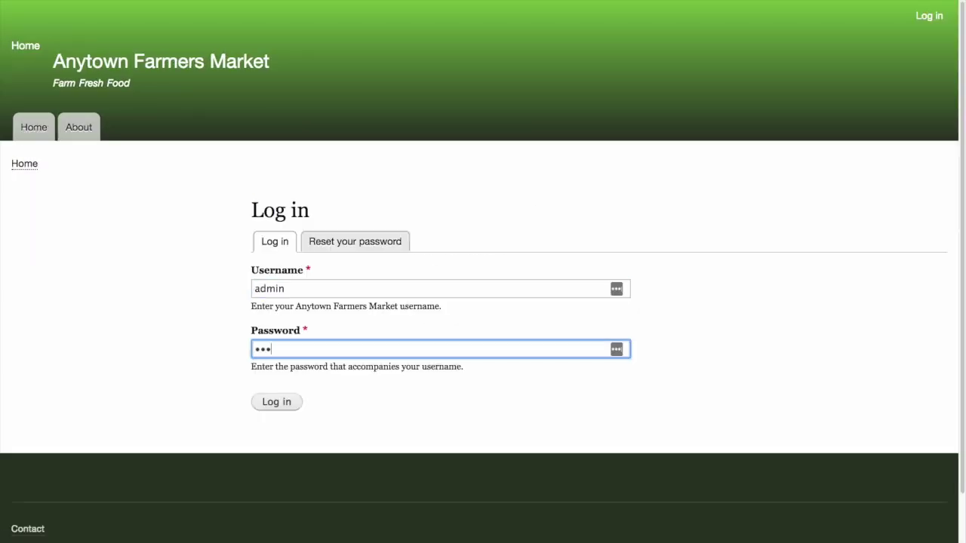
text(sw)
key(Return)
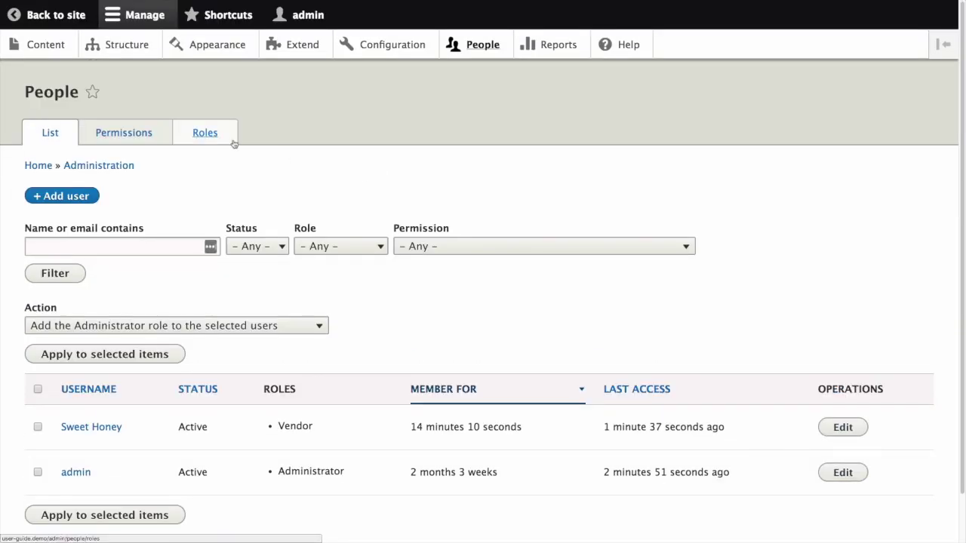
Open the Vendor role's permissions and review its text format settings
click(226, 138)
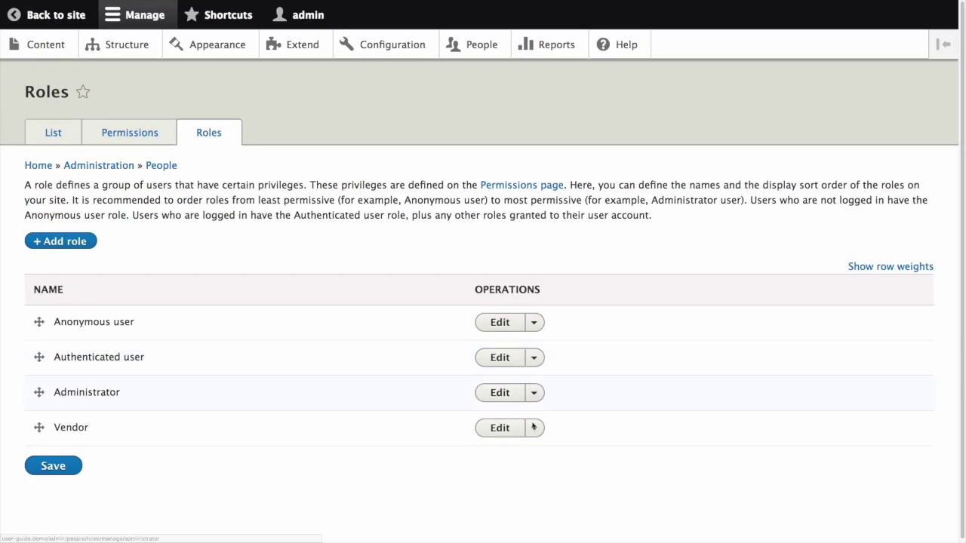
click(534, 428)
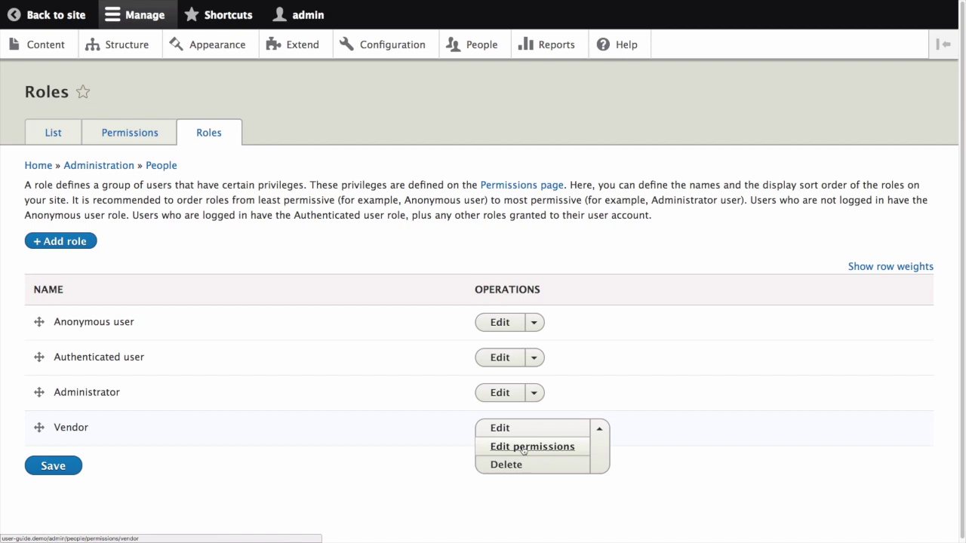
click(523, 448)
scroll(445, 274, down, 15)
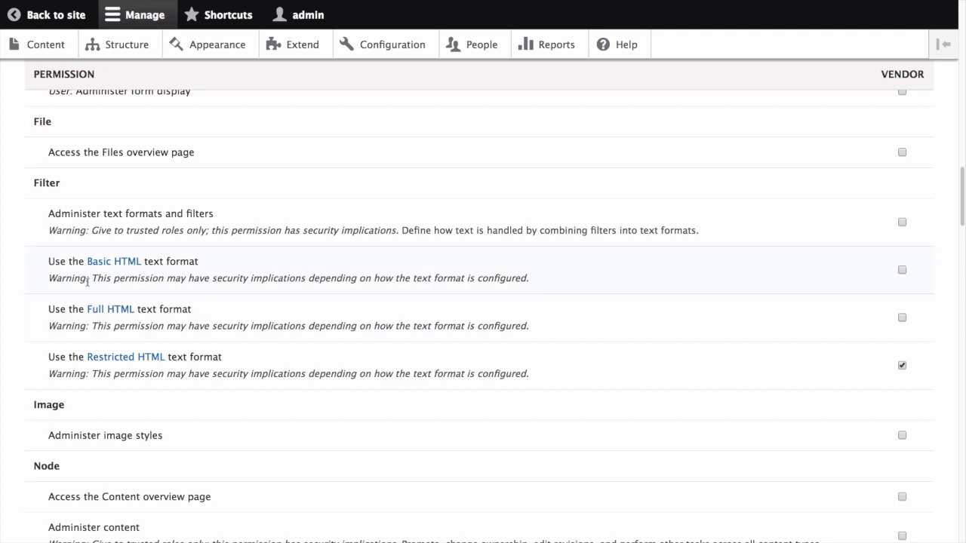
scroll(214, 191, up, 20)
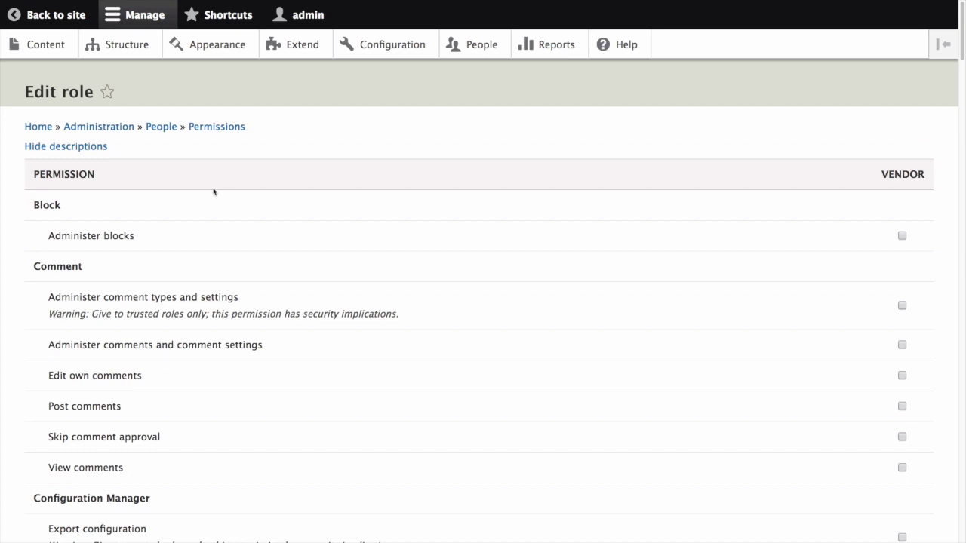
Uncheck 'Use the Basic HTML text format' for Authenticated user in the Permissions table
click(178, 134)
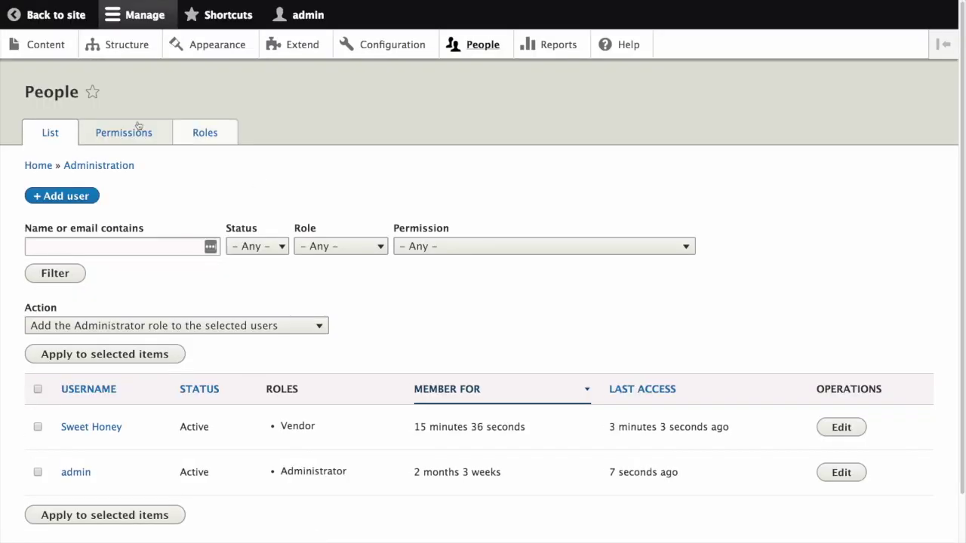
click(126, 133)
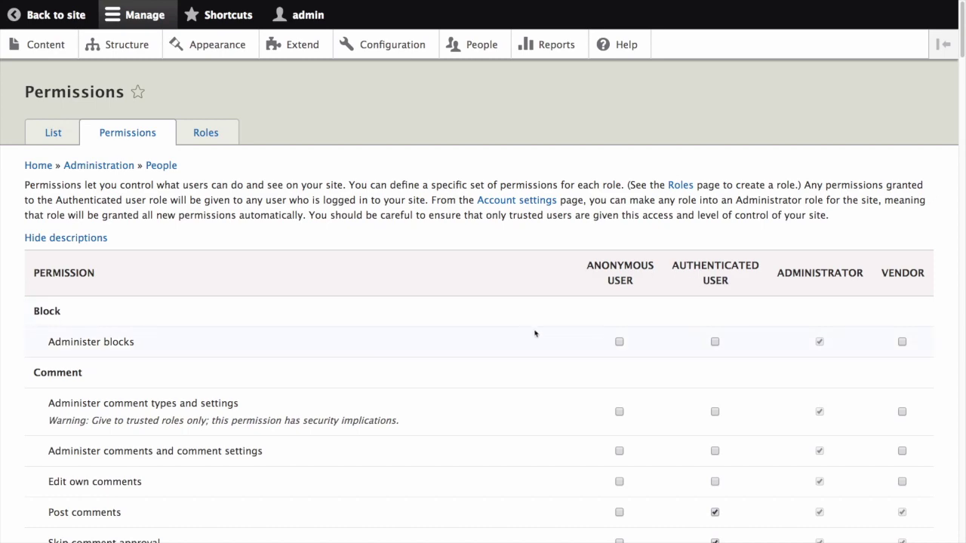
scroll(522, 333, down, 10)
scroll(522, 333, down, 3)
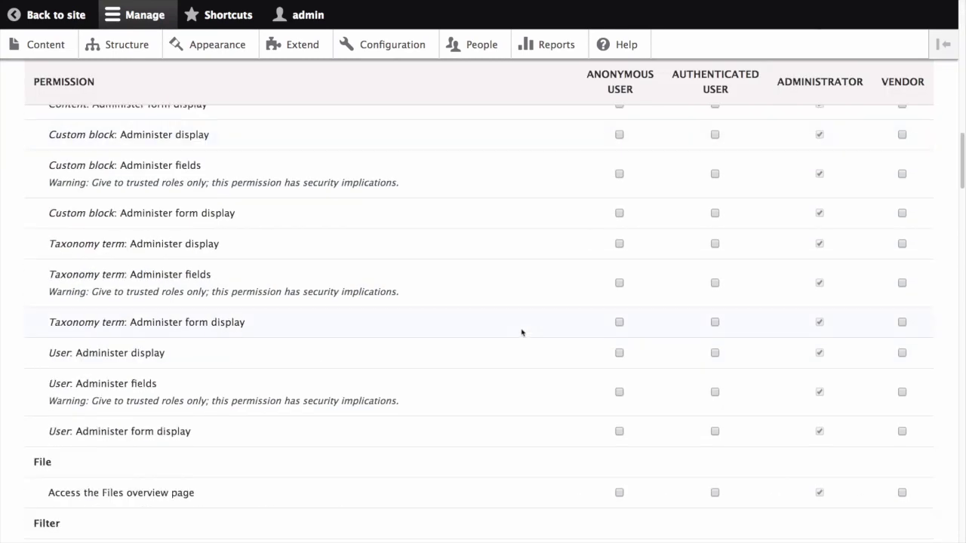
scroll(521, 332, down, 5)
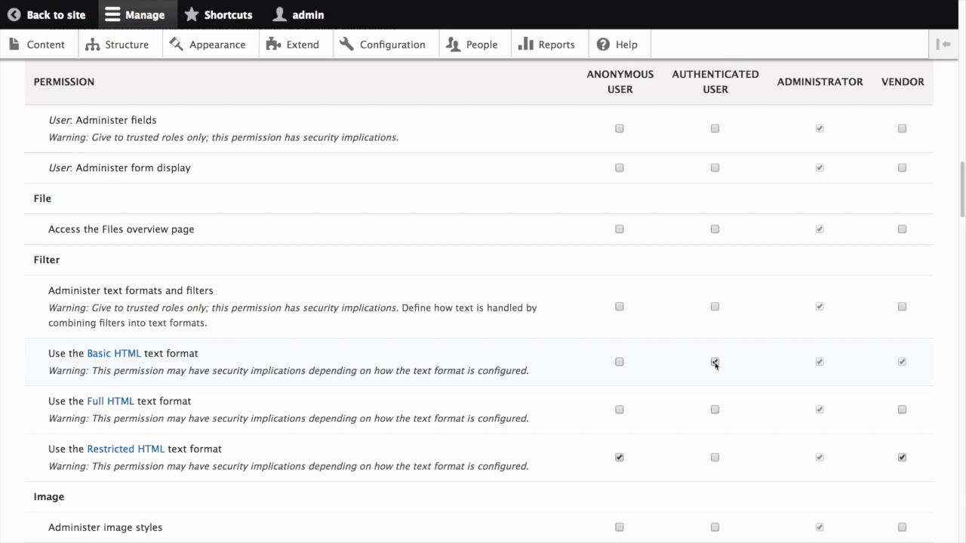
click(715, 363)
Save the permission changes and return to the site
scroll(162, 393, down, 10)
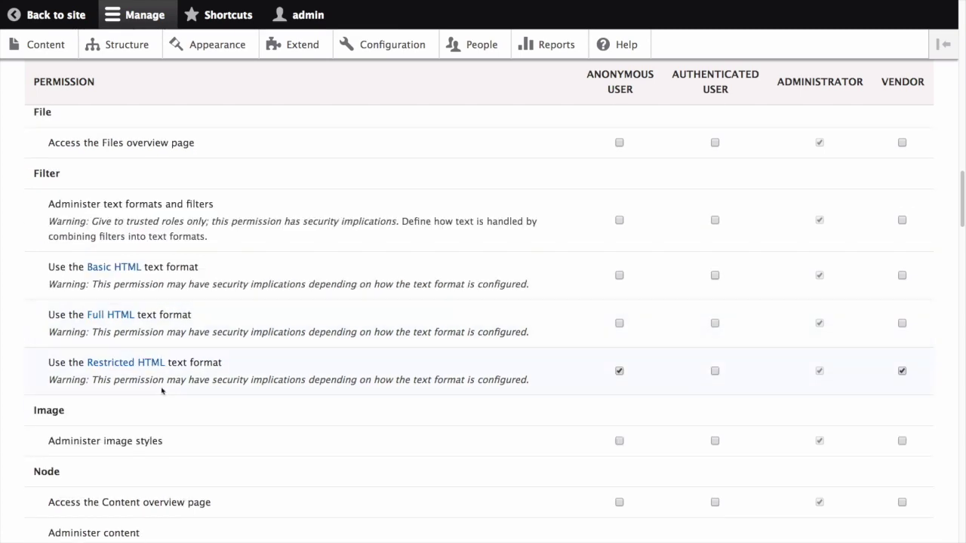
scroll(162, 391, down, 10)
click(86, 461)
click(60, 15)
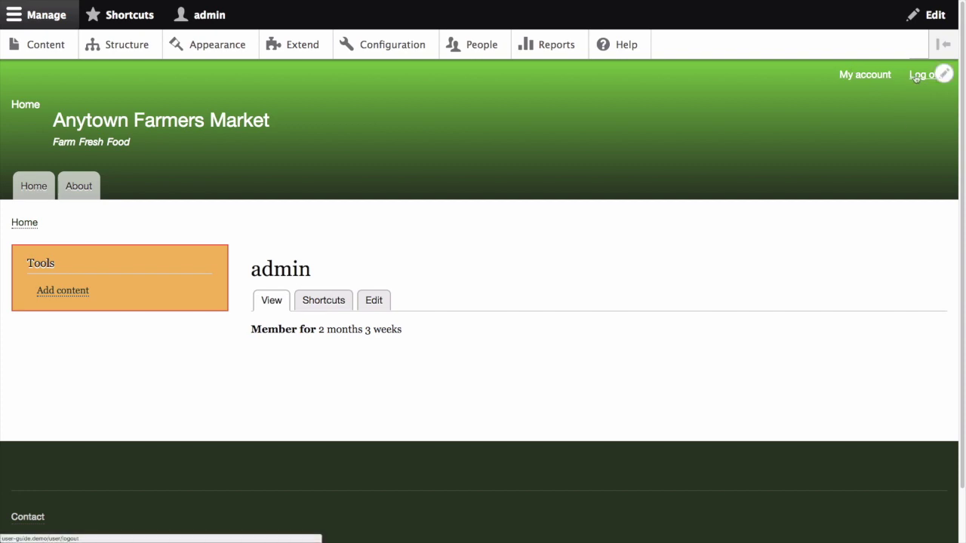
Log out of admin and log in as the vendor user
click(922, 74)
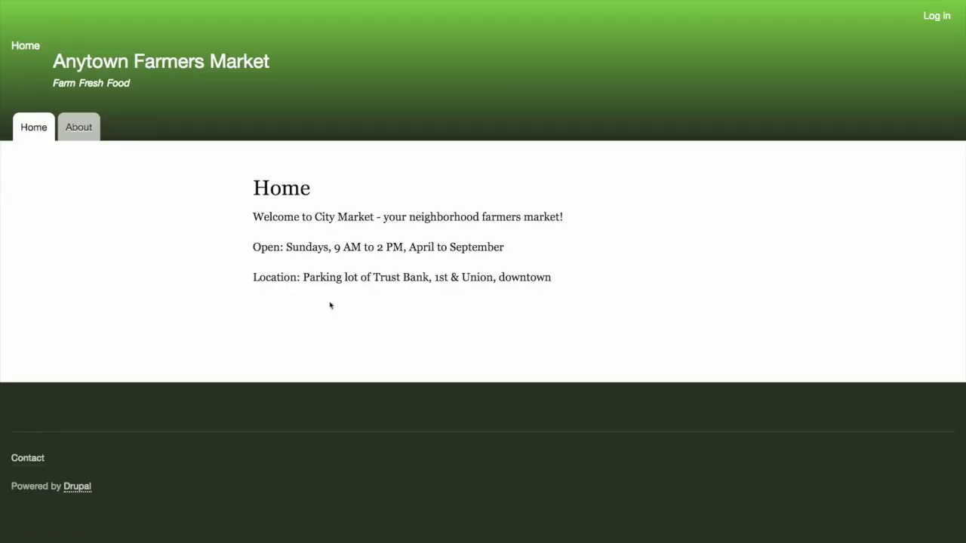
click(929, 15)
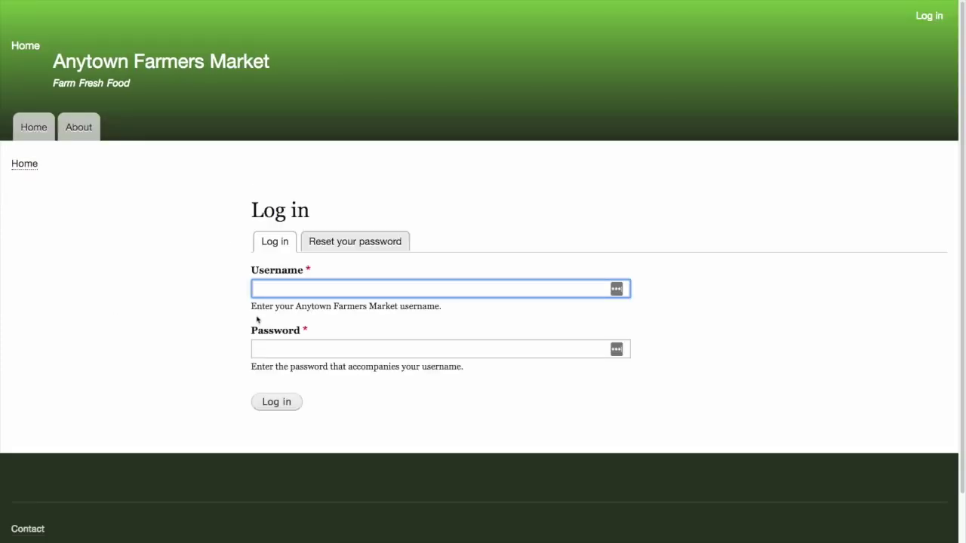
key(Down)
key(Return)
key(Tab)
text(pass)
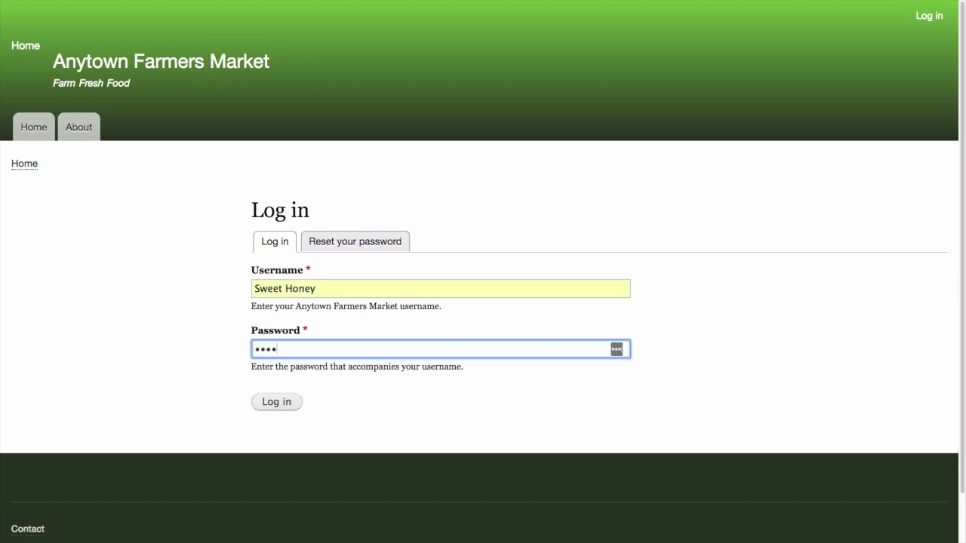
key(Return)
Open a new Create Recipe form and check the Body field has no format choice
click(80, 237)
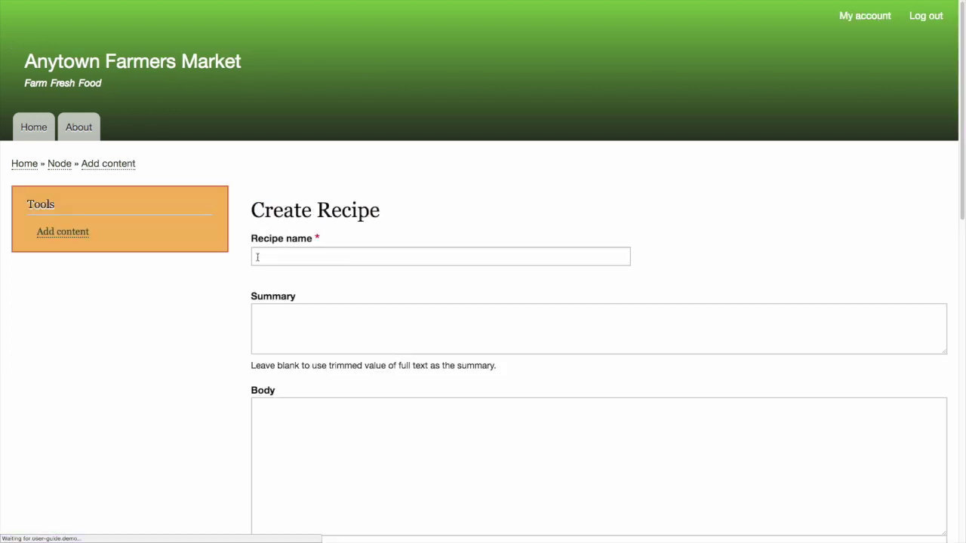
click(377, 355)
scroll(404, 397, down, 2)
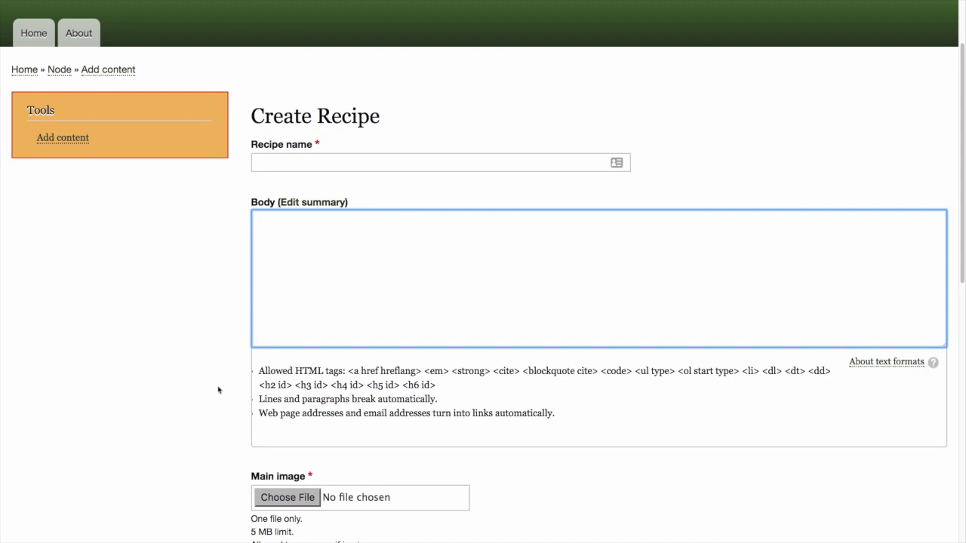
scroll(218, 390, up, 1)
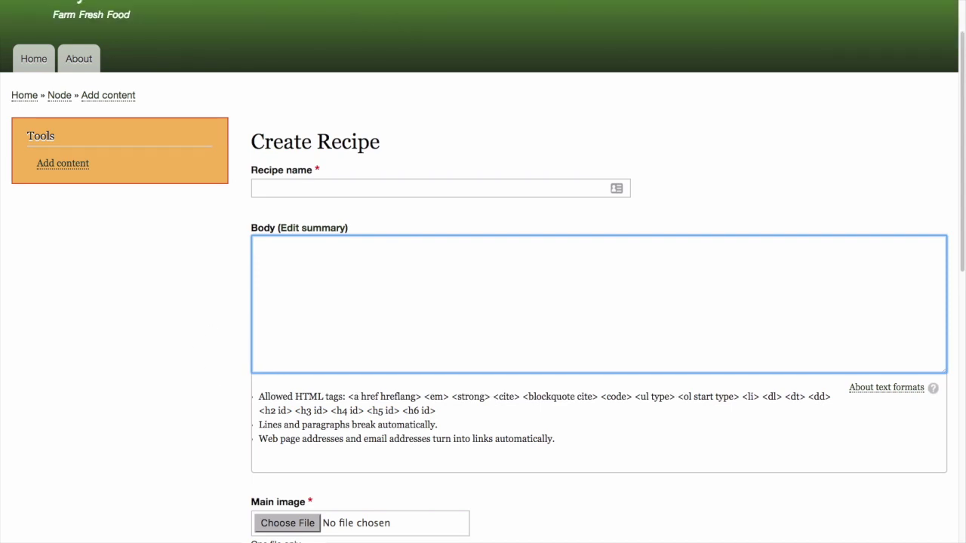